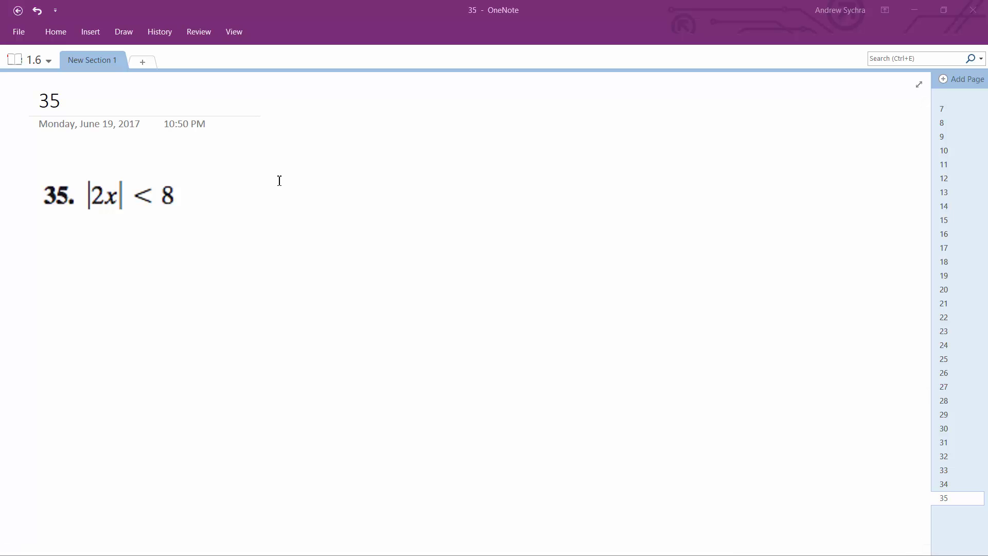
drag(266, 188, 301, 211)
Step: Handwrite the two cases 2x < 8 and 2x < -8 beside the problem
drag(300, 196, 286, 212)
mouse_move(335, 188)
mouse_down()
mouse_move(335, 205)
mouse_move(361, 185)
mouse_up()
drag(521, 188, 559, 212)
drag(559, 196, 545, 212)
mouse_move(592, 190)
mouse_down()
mouse_move(592, 205)
mouse_move(651, 179)
mouse_up()
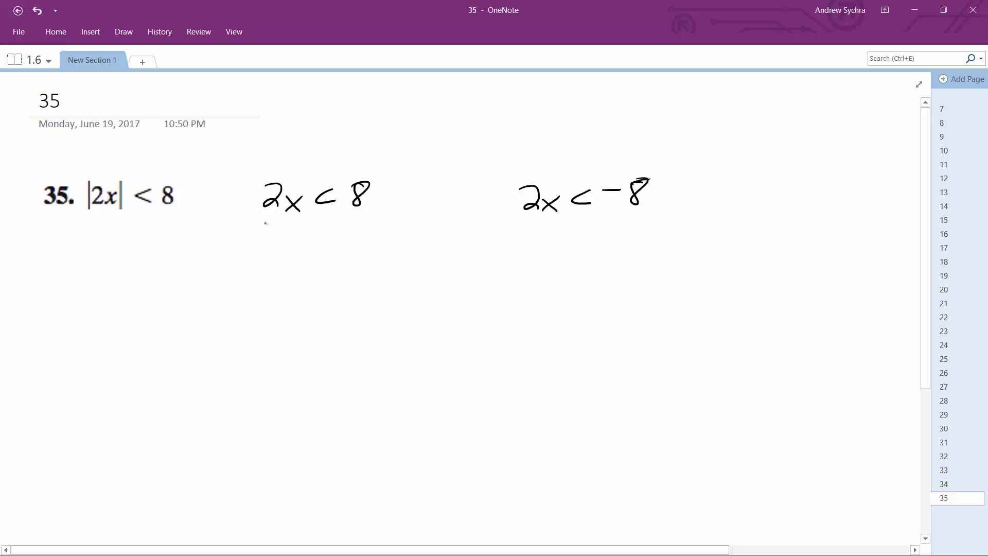
Step: Divide both sides of 2x < 8 by 2 and write the result x < 4
mouse_move(256, 220)
mouse_down()
mouse_move(276, 210)
mouse_move(286, 230)
mouse_up()
mouse_move(335, 219)
mouse_down()
mouse_move(362, 215)
mouse_move(359, 235)
mouse_up()
mouse_move(278, 286)
mouse_down()
mouse_move(298, 310)
mouse_move(279, 310)
mouse_up()
mouse_move(328, 283)
mouse_down()
mouse_move(310, 298)
mouse_move(327, 304)
mouse_up()
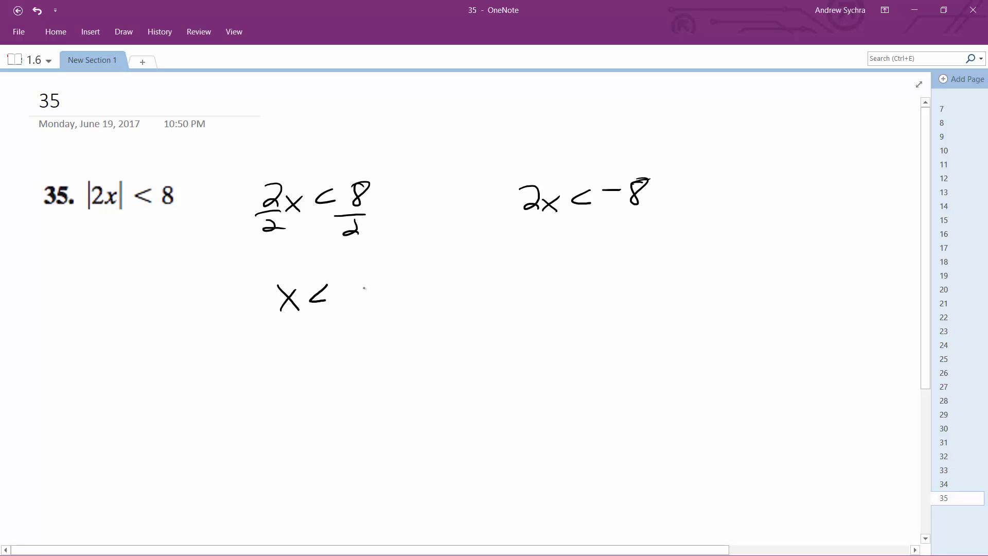
drag(362, 274, 358, 297)
Step: Draw fraction bars putting 2 under both sides of 2x < -8
drag(511, 223, 540, 220)
drag(525, 226, 545, 235)
mouse_move(622, 215)
mouse_down()
mouse_move(646, 209)
mouse_move(637, 230)
mouse_up()
mouse_move(501, 283)
mouse_down()
mouse_move(526, 302)
mouse_move(508, 304)
mouse_up()
Step: Write x < -4 below the second case, erasing a misdrawn inequality sign
mouse_move(564, 282)
mouse_down()
mouse_move(543, 297)
mouse_move(564, 302)
mouse_up()
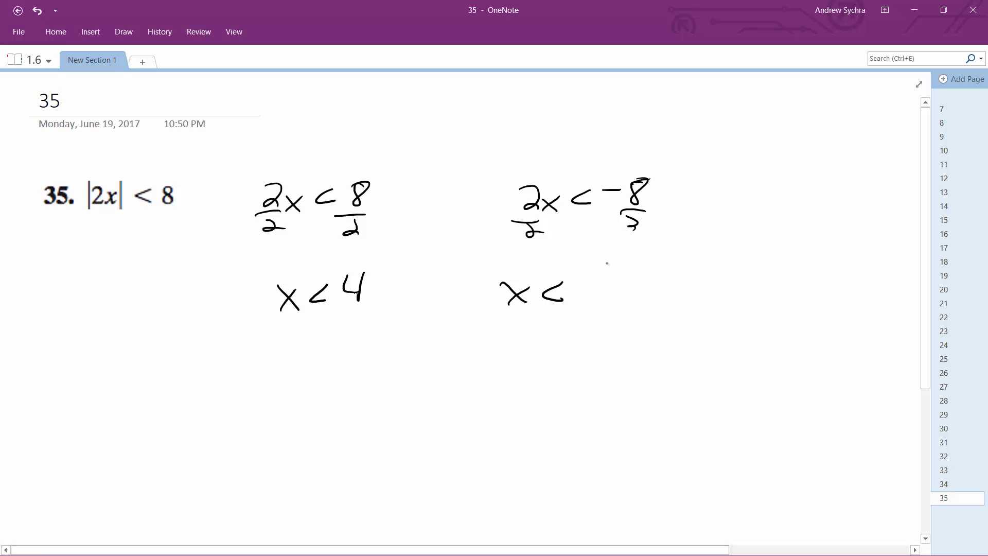
mouse_move(564, 286)
mouse_down()
mouse_move(541, 297)
mouse_move(558, 315)
mouse_move(540, 312)
mouse_up()
mouse_move(564, 279)
mouse_down()
mouse_move(565, 295)
mouse_move(595, 271)
mouse_up()
drag(623, 269, 615, 304)
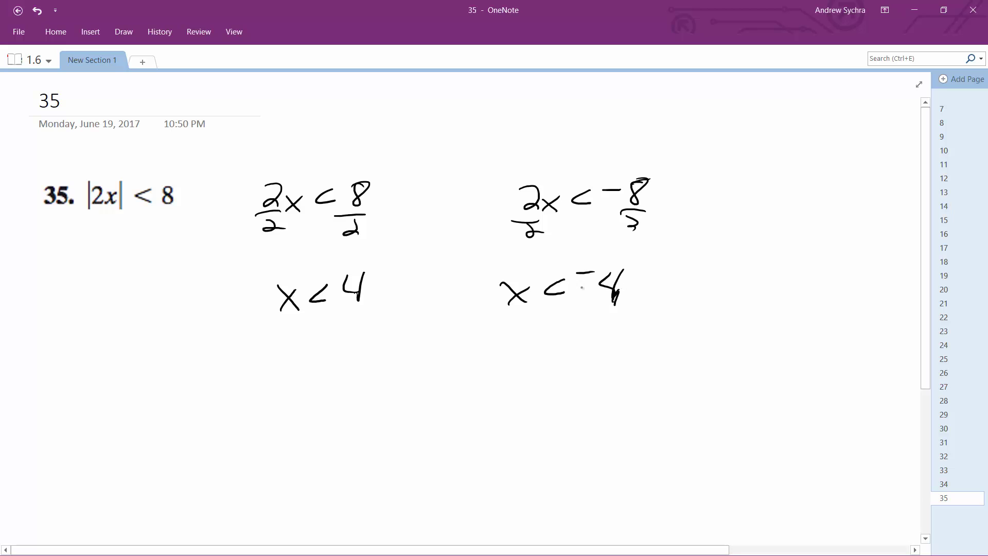
Step: Cross out x < -4 and write the corrected result x > -4 below it
drag(495, 294, 592, 270)
drag(544, 303, 624, 271)
drag(595, 303, 662, 282)
drag(501, 332, 519, 354)
mouse_move(520, 338)
mouse_down()
mouse_move(498, 355)
mouse_move(638, 338)
mouse_up()
drag(635, 322, 630, 356)
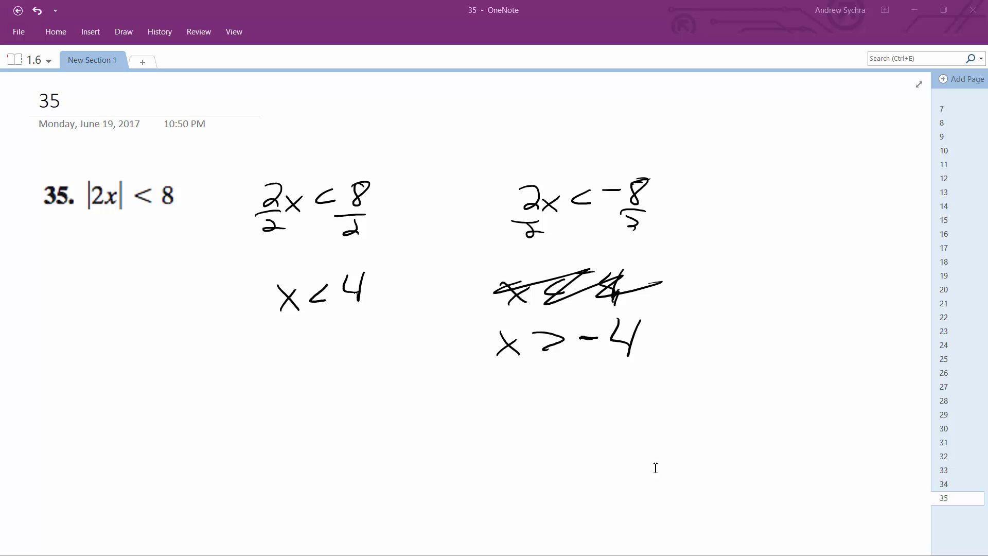
Step: Write the interval (-4,4) at lower left and begin the number line with a left arrow
click(541, 464)
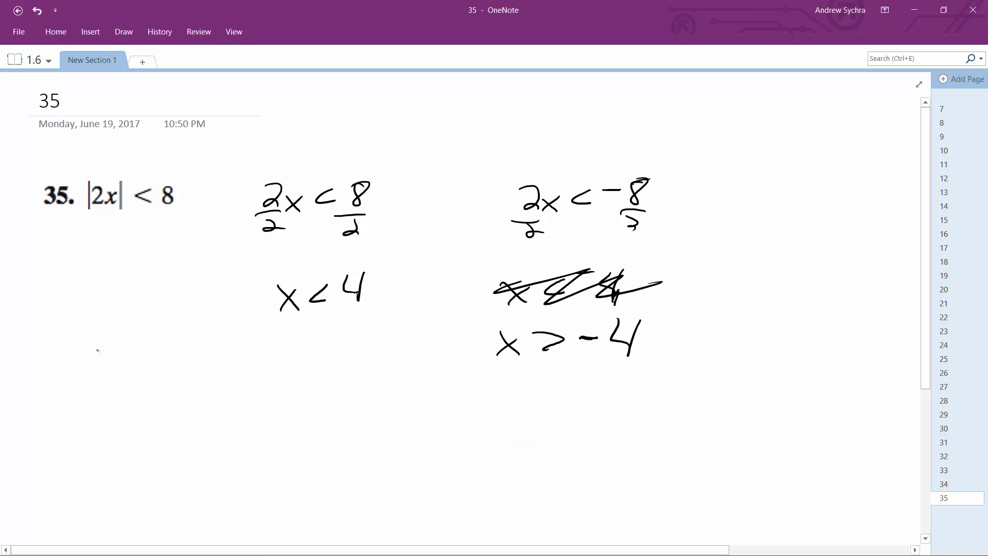
mouse_move(105, 343)
mouse_down()
mouse_move(113, 387)
mouse_move(124, 366)
mouse_up()
mouse_move(152, 346)
mouse_down()
mouse_move(151, 383)
mouse_move(149, 370)
mouse_up()
drag(167, 374, 164, 399)
drag(191, 346, 190, 381)
drag(175, 349, 189, 369)
drag(199, 335, 201, 391)
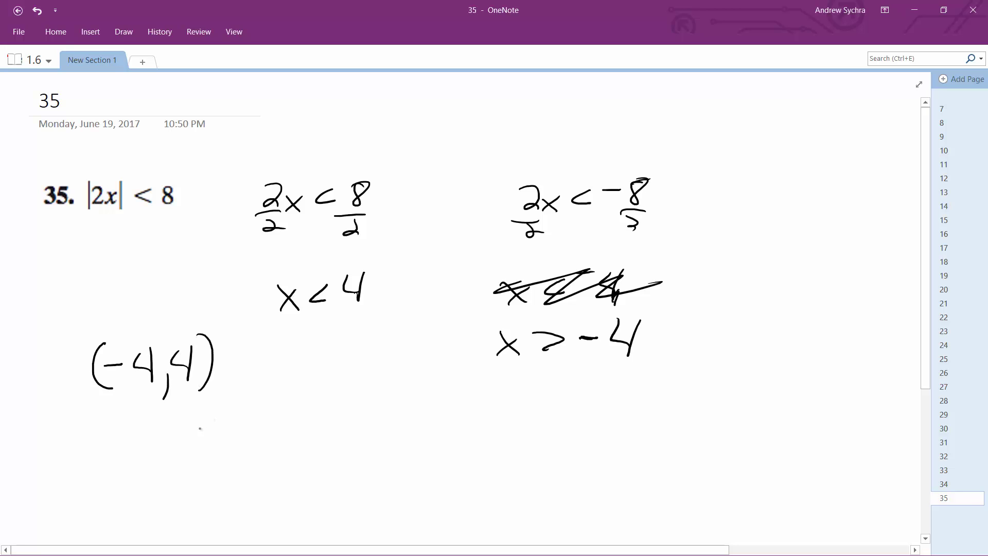
drag(124, 454, 144, 471)
mouse_move(147, 430)
mouse_down()
mouse_move(122, 457)
mouse_move(187, 450)
mouse_move(190, 480)
mouse_up()
Step: Label -4, extend the number line rightward, and add an arrowhead at its right end
mouse_move(205, 473)
mouse_down()
mouse_move(205, 495)
mouse_move(207, 487)
mouse_up()
mouse_move(202, 452)
mouse_down()
mouse_move(391, 437)
mouse_move(413, 474)
mouse_up()
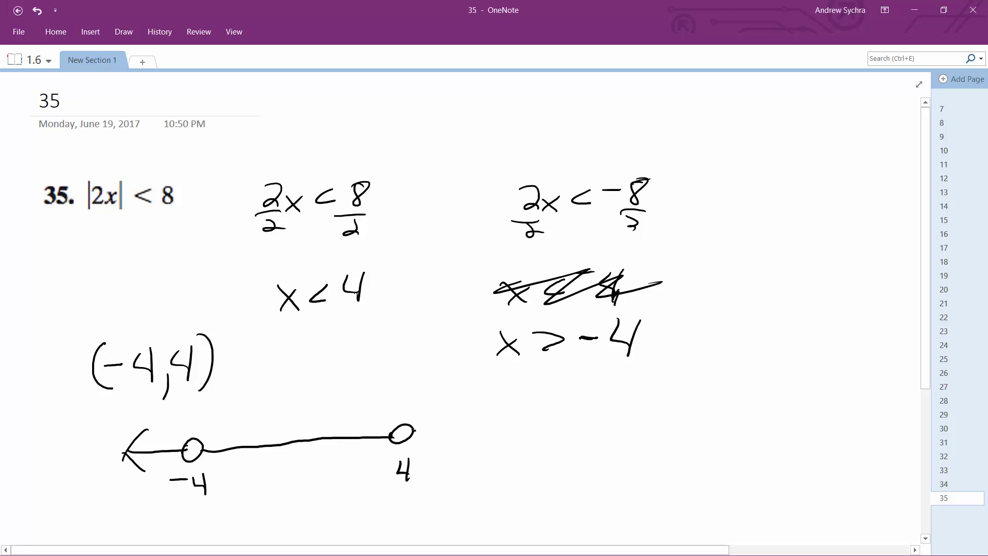
drag(416, 431, 450, 431)
mouse_move(439, 416)
mouse_down()
mouse_move(451, 431)
mouse_move(438, 448)
mouse_up()
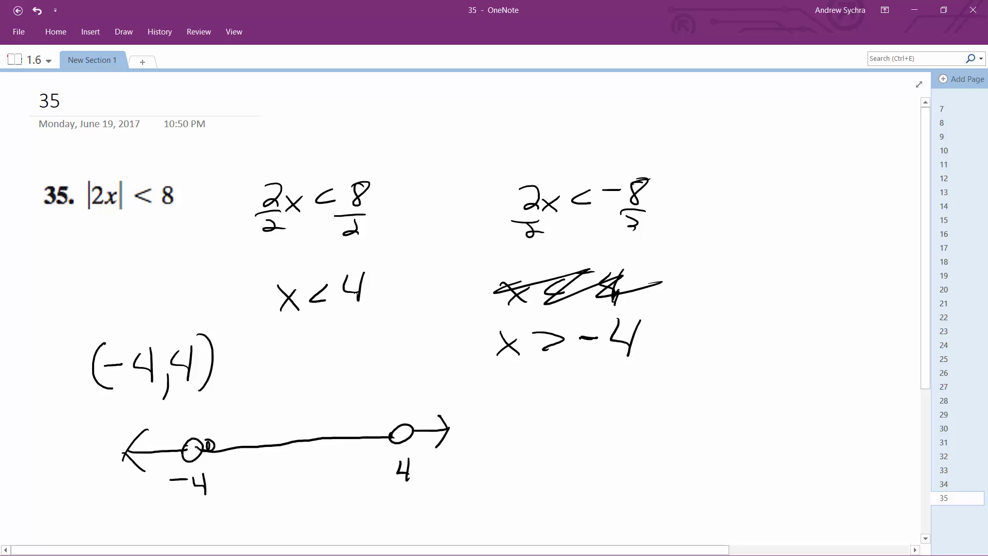